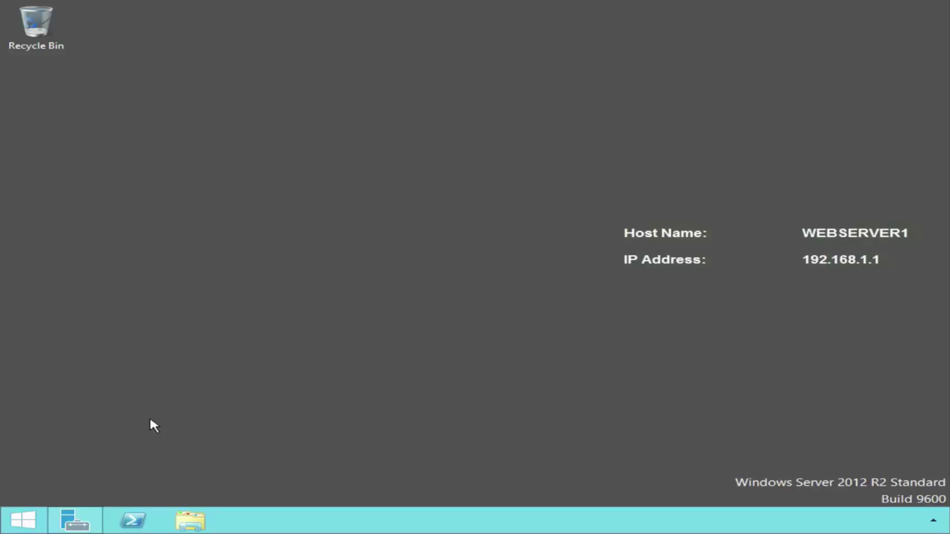
Start adding roles and features in Server Manager, choosing a role-based installation on WEBSERVER1, and proceed to the server roles
click(95, 517)
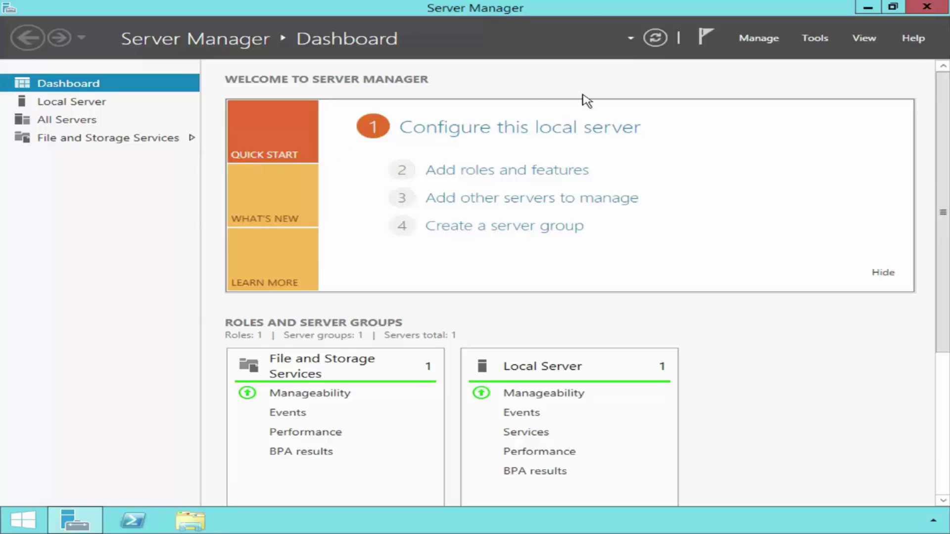
click(772, 39)
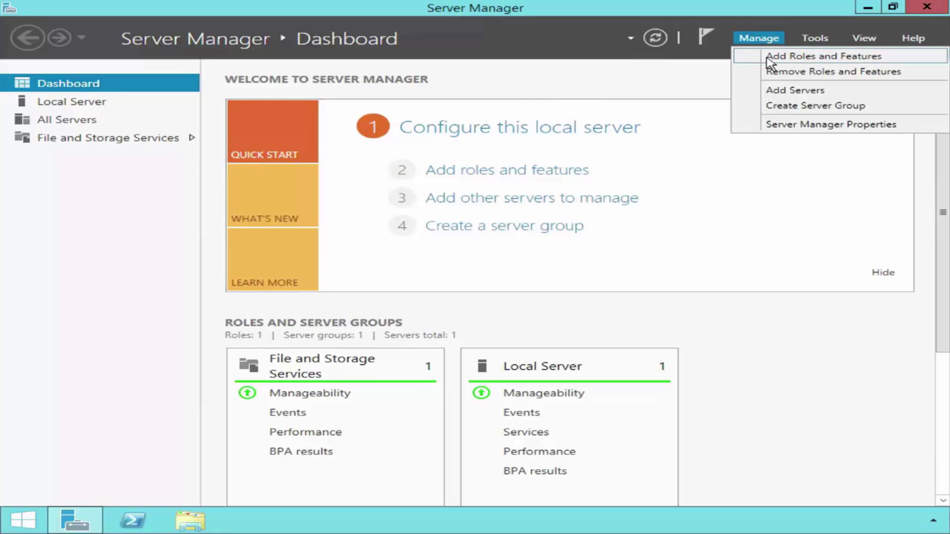
click(894, 65)
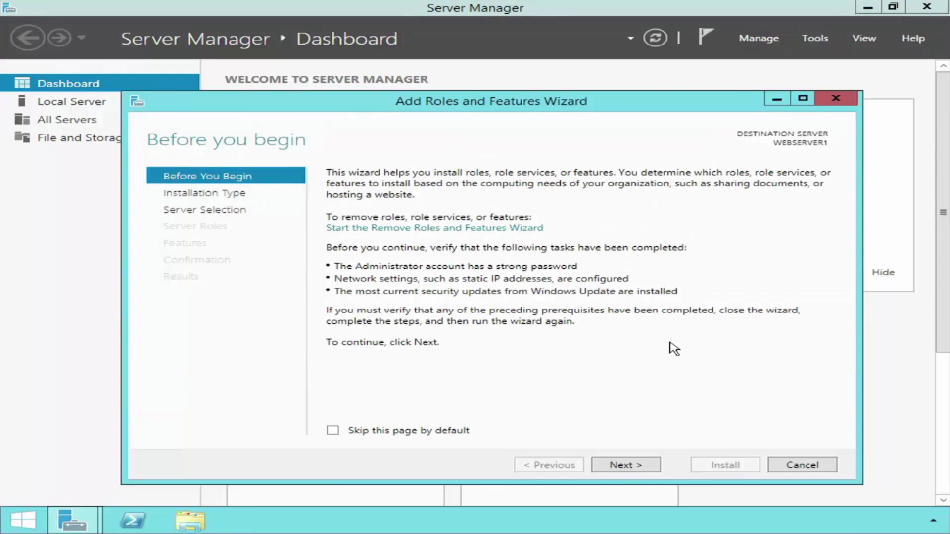
click(642, 465)
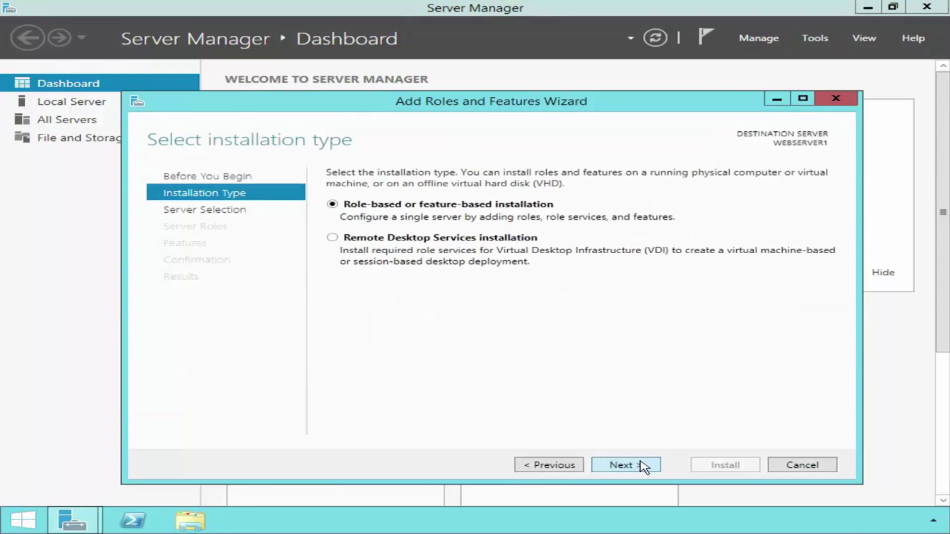
click(642, 465)
click(643, 465)
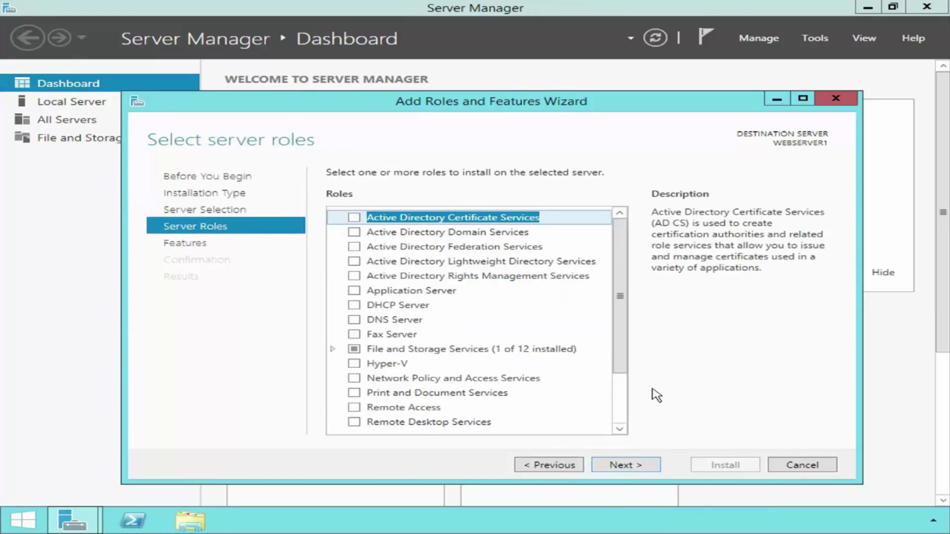
Select the Web Server (IIS) role with its required management tools and proceed to its role services
drag(624, 342, 627, 413)
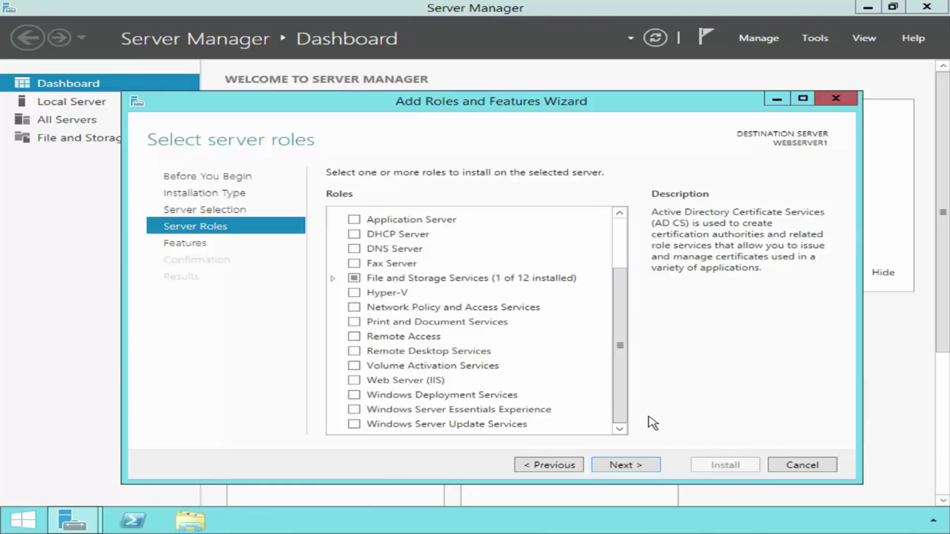
click(353, 380)
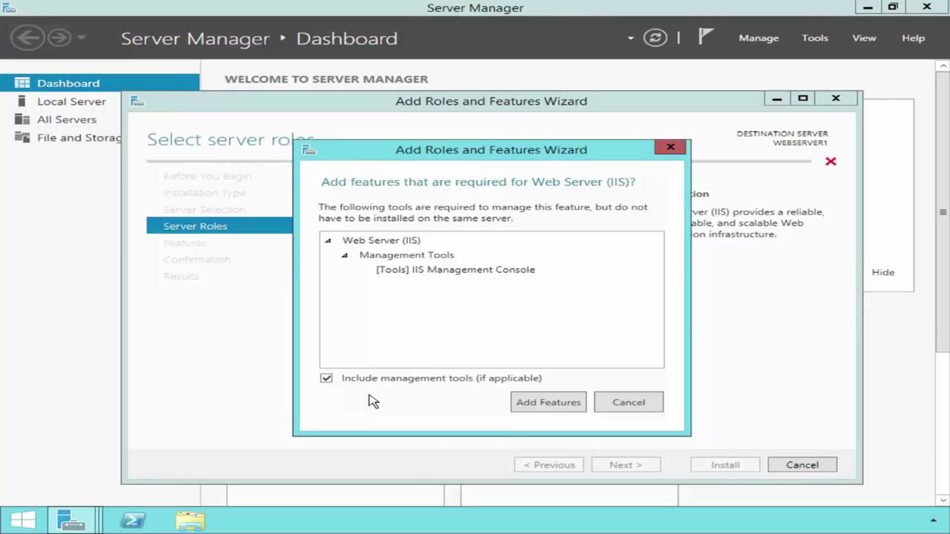
click(563, 407)
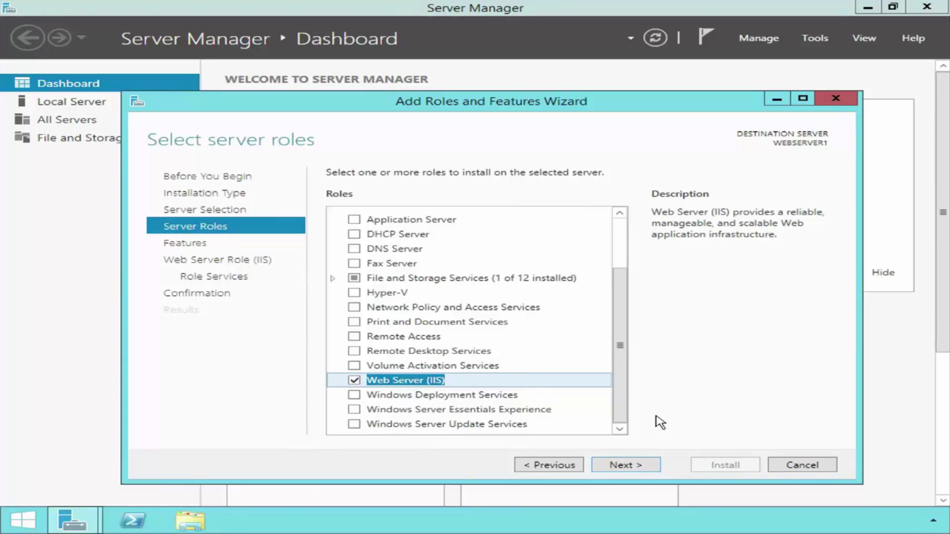
click(646, 465)
click(647, 466)
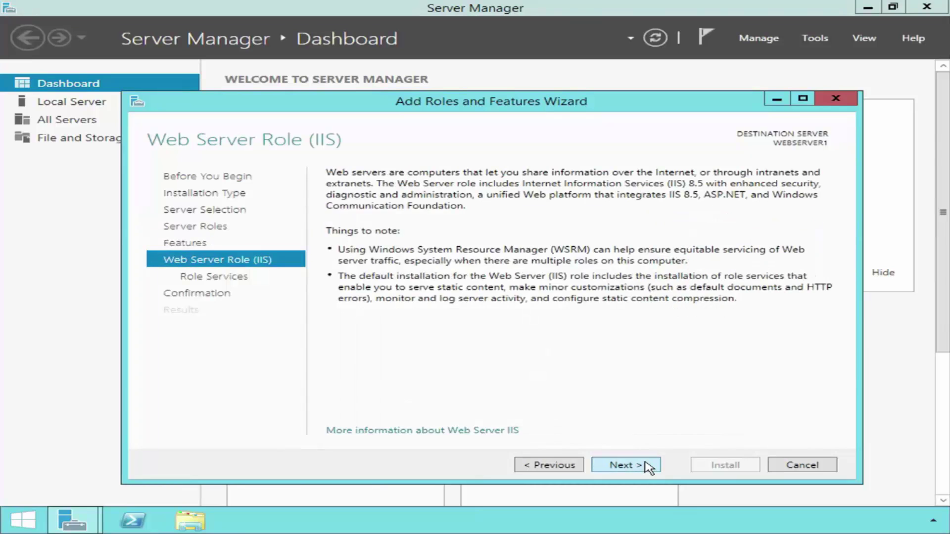
click(646, 466)
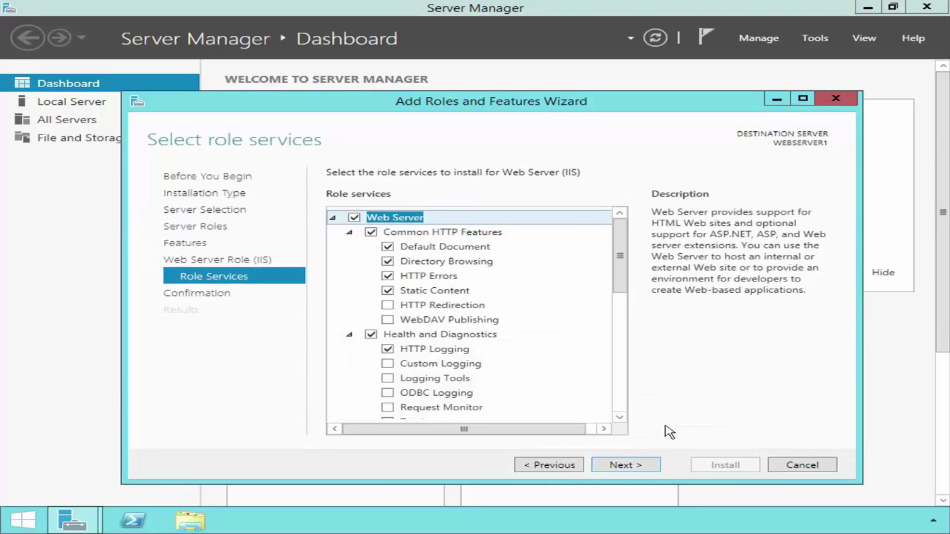
Add HTTP Redirection and WebDAV Publishing to the Common HTTP Features role services
drag(622, 290, 626, 259)
click(388, 305)
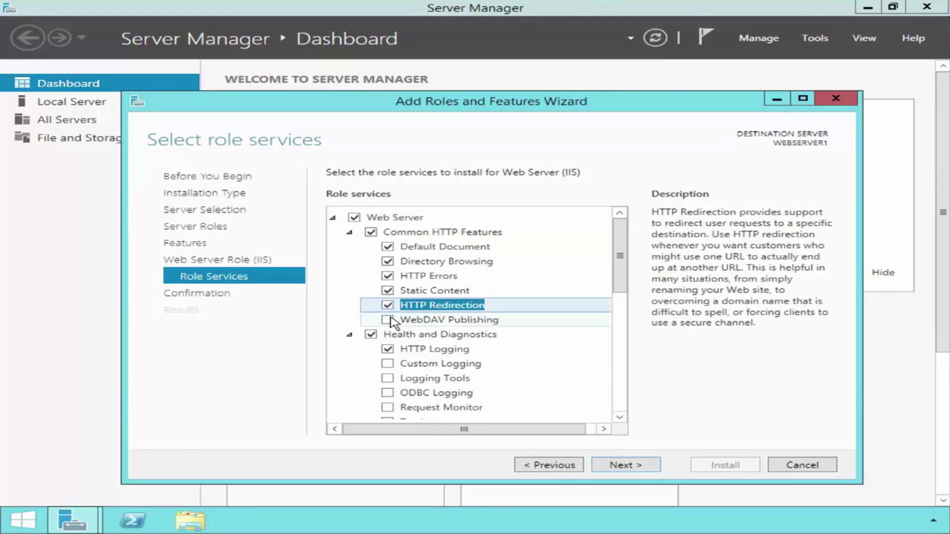
click(387, 320)
Add Custom Logging, Logging Tools, ODBC Logging, Request Monitor and Tracing under Health and Diagnostics, plus Dynamic Content Compression under Performance
drag(621, 277, 621, 315)
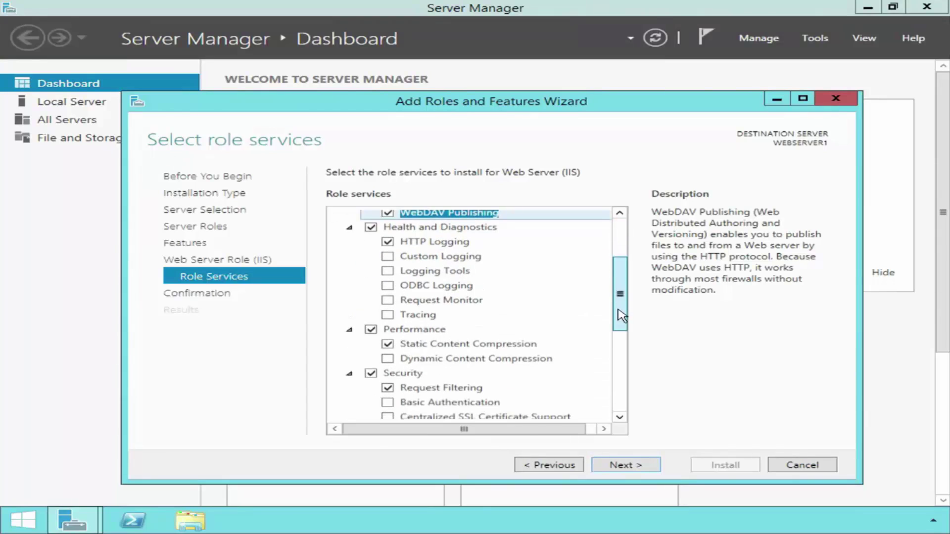
click(387, 256)
click(388, 271)
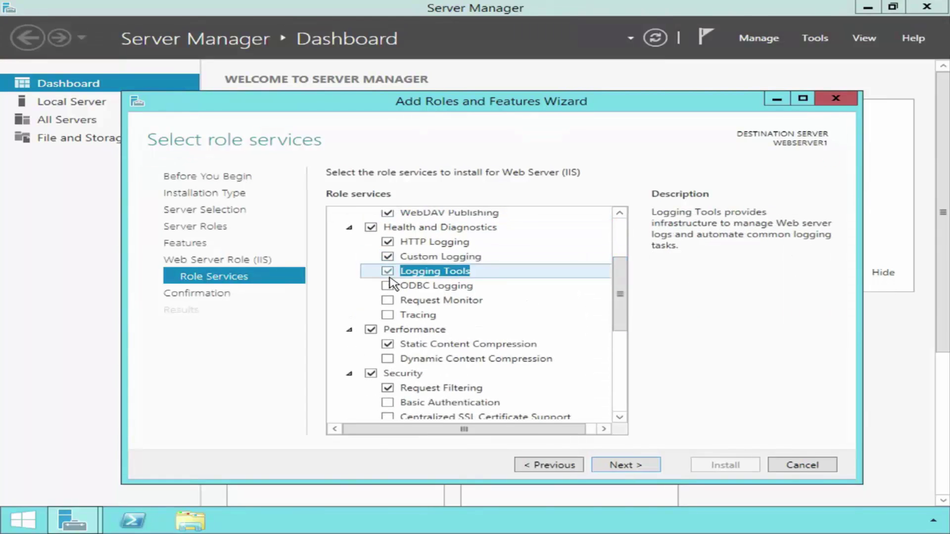
click(387, 286)
click(388, 300)
click(387, 315)
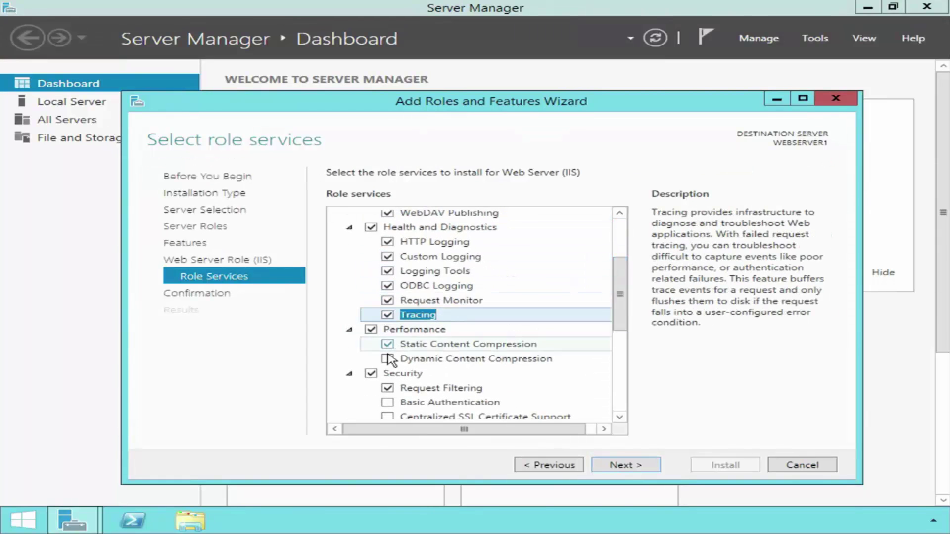
click(387, 359)
Add all remaining Security role services, from Basic Authentication through Windows Authentication
drag(621, 322, 622, 376)
click(387, 278)
click(390, 292)
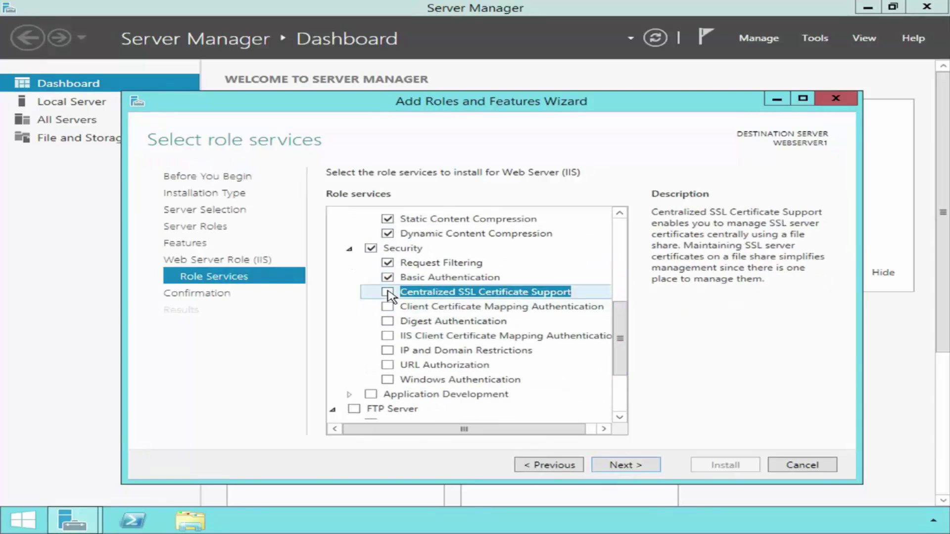
click(388, 307)
click(388, 321)
click(387, 336)
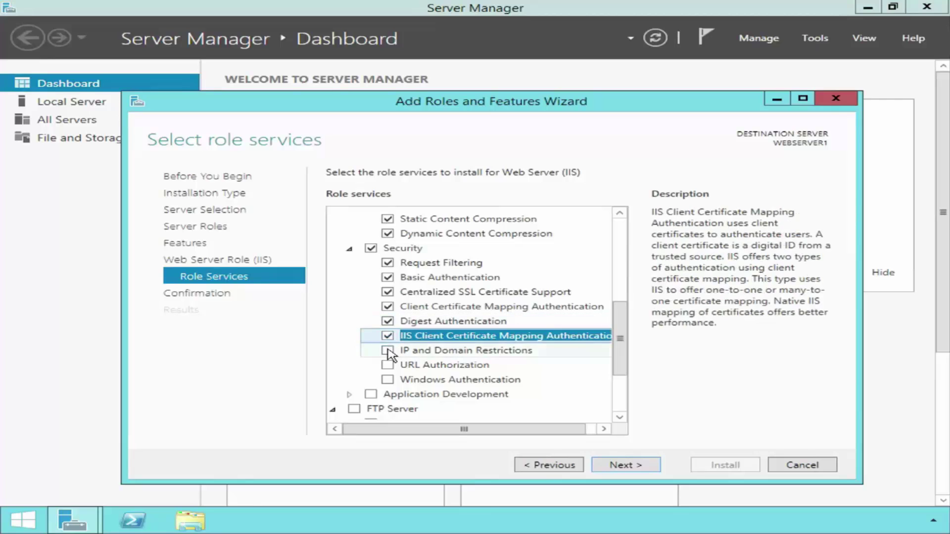
click(388, 350)
click(388, 366)
click(388, 379)
Add the Application Development role services and the FTP Server including FTP Extensibility
click(371, 395)
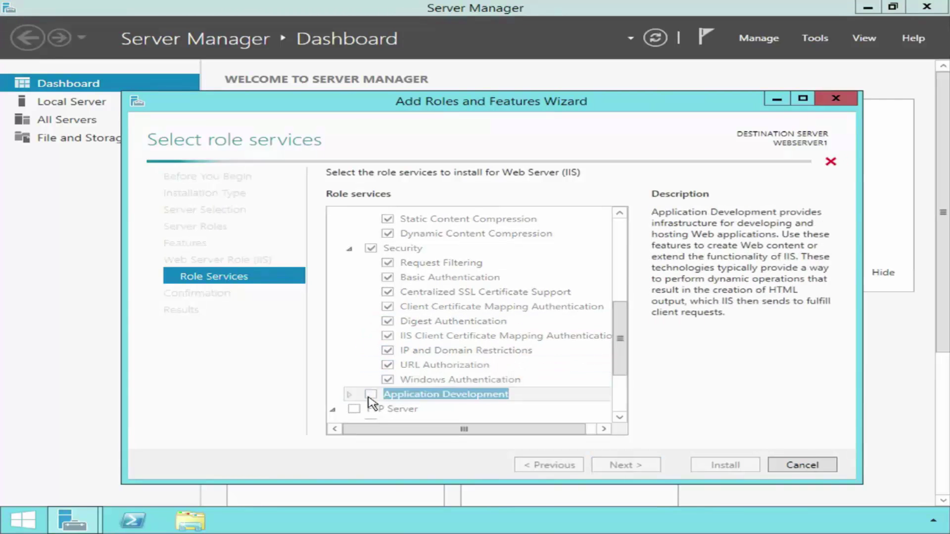
click(354, 409)
drag(619, 354, 619, 398)
click(371, 339)
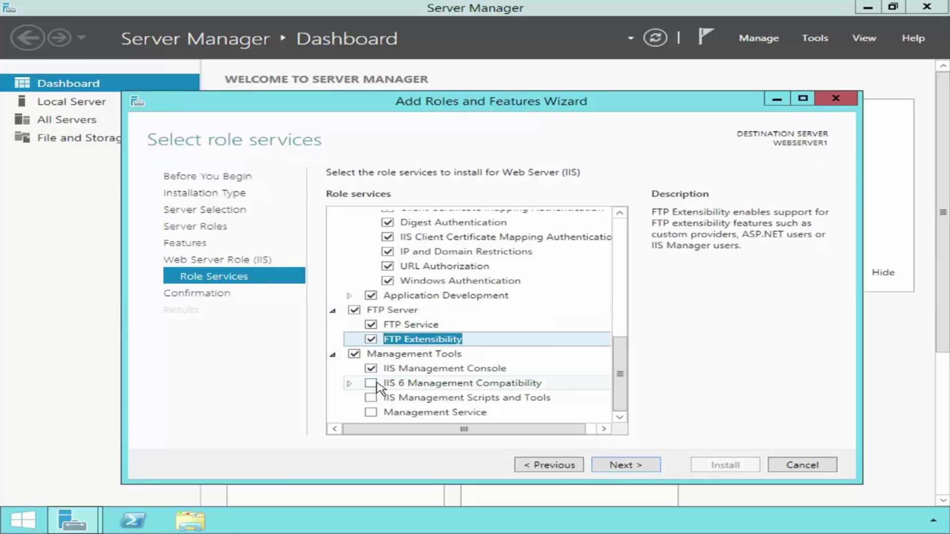
Add IIS 6 Management Compatibility, IIS Management Scripts and Tools, and Management Service with its required features, and proceed to the confirmation page
click(371, 383)
click(370, 397)
click(371, 412)
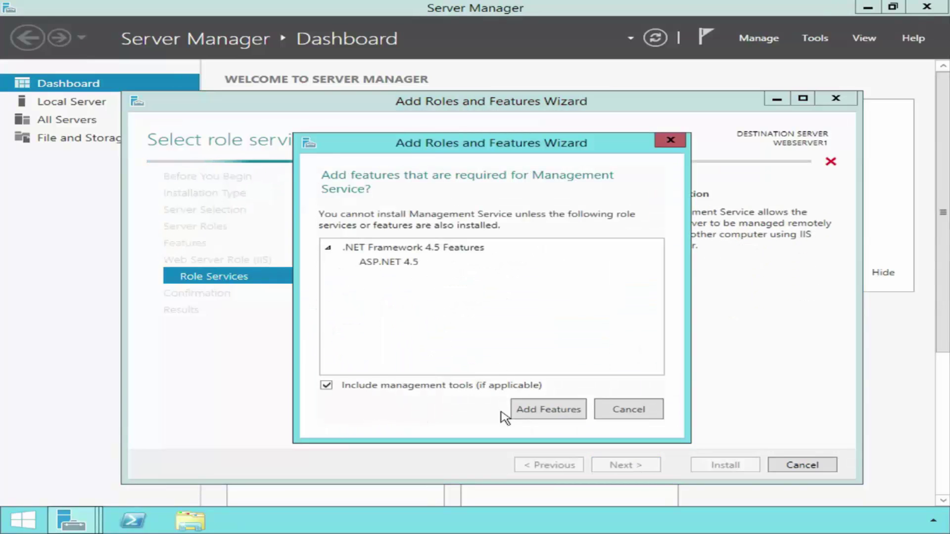
click(526, 415)
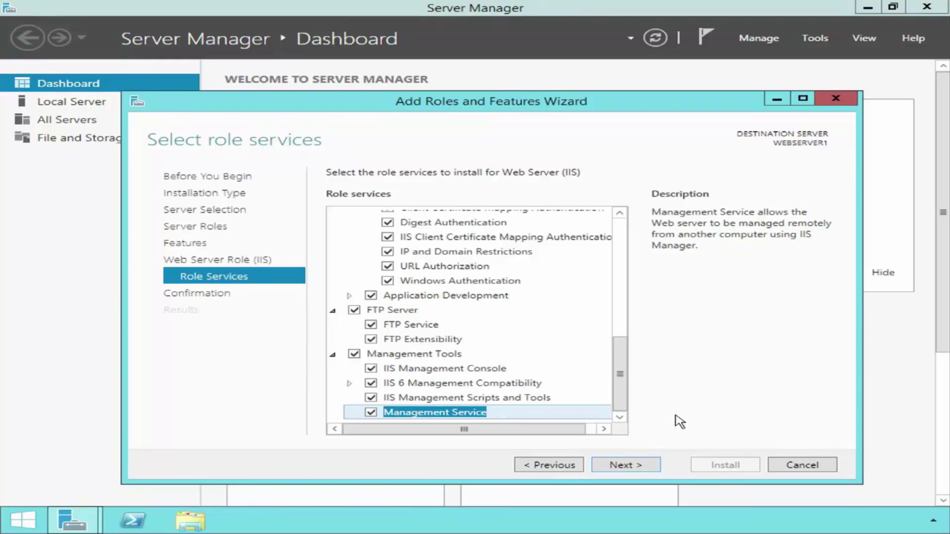
click(642, 462)
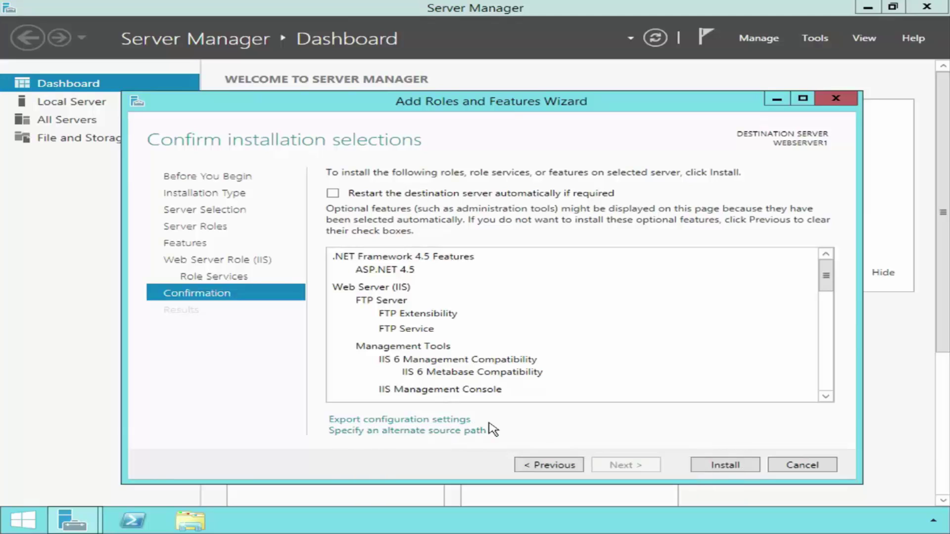
Export the configuration settings as an XML file named IIS to the network share \\FileServer\Exports
click(462, 422)
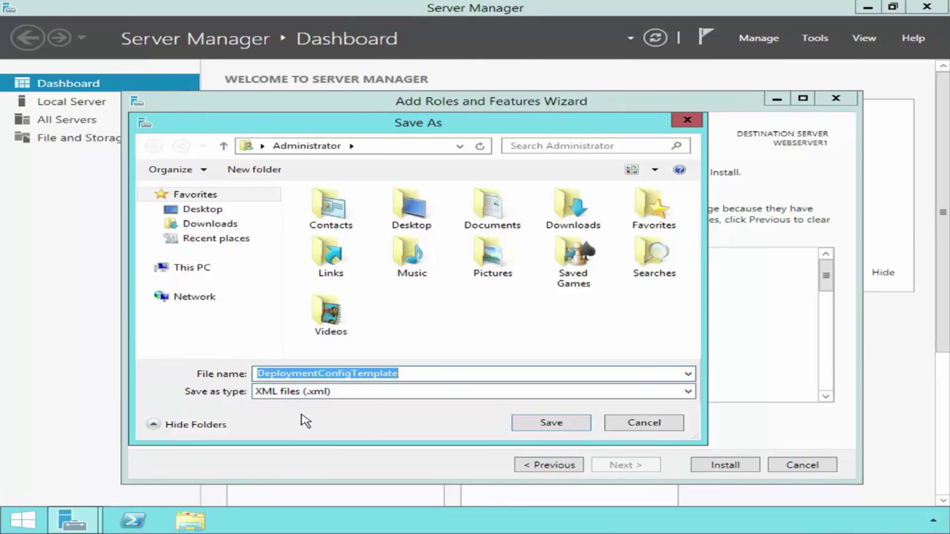
key(BackSpace)
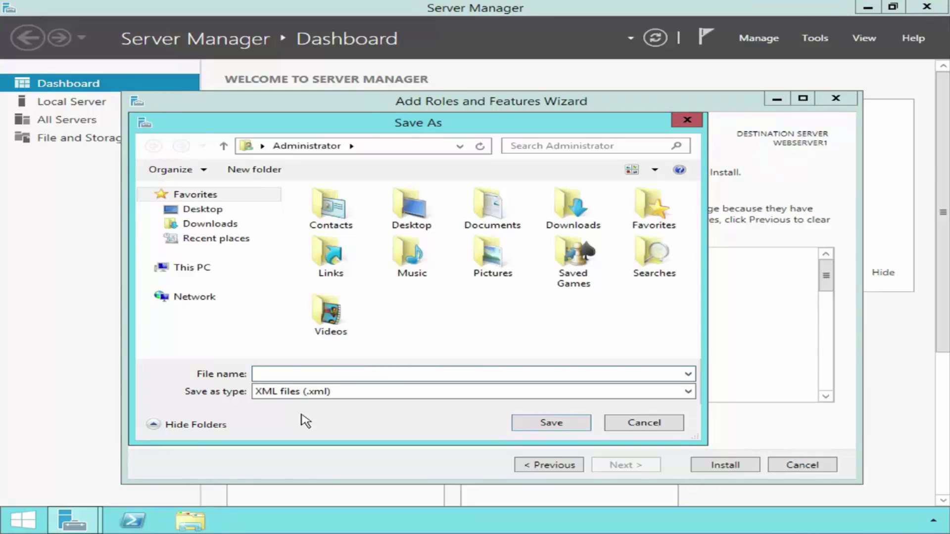
text(IIS)
click(374, 149)
text(\)
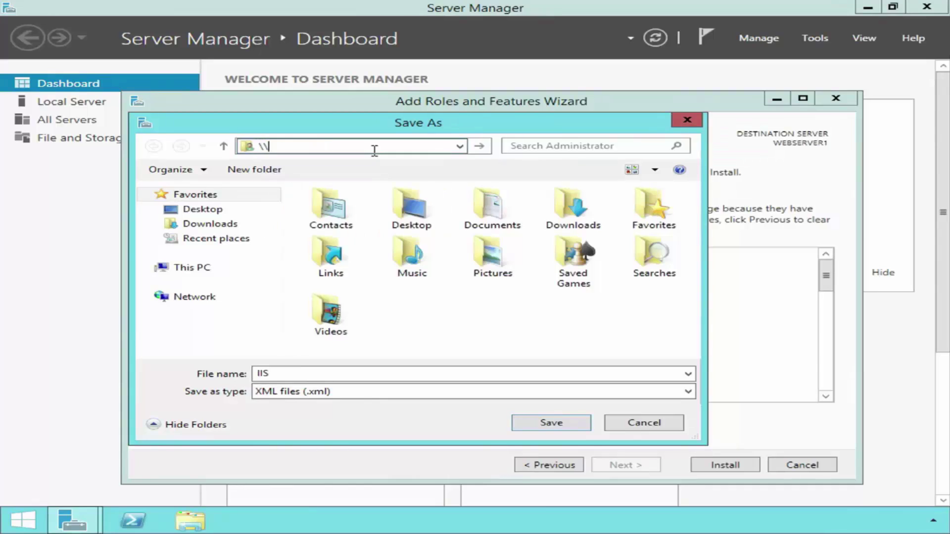
text(FileServer\Exports)
key(Return)
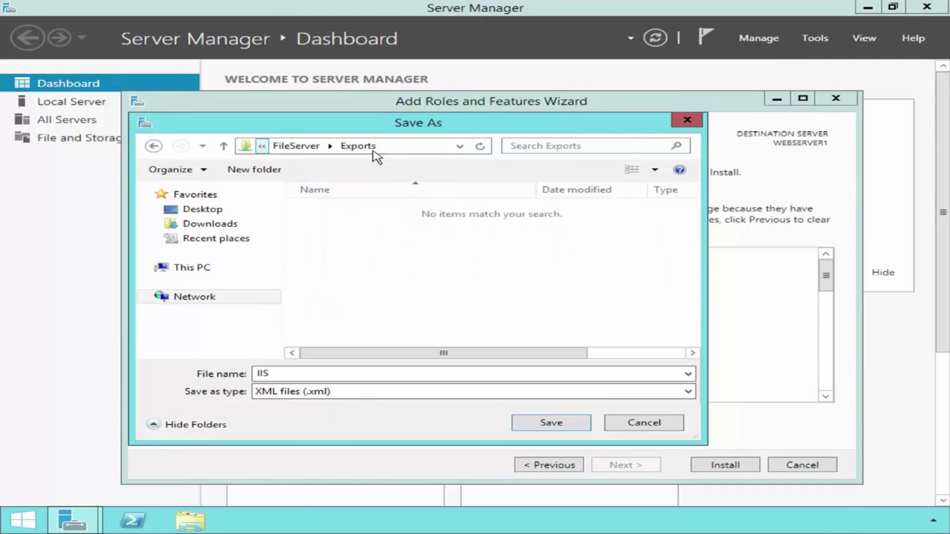
click(516, 426)
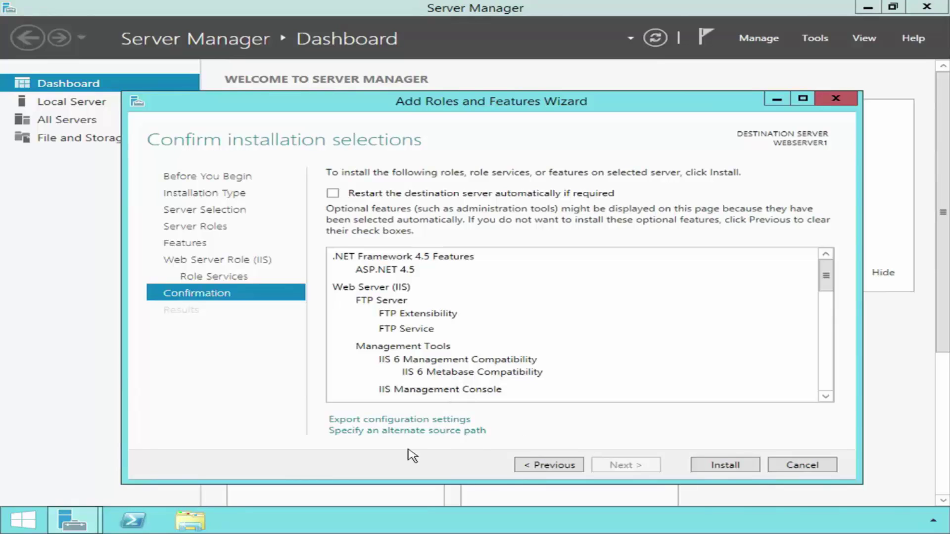
Switch to File Explorer and browse to the network share \\fileserver\exports
click(191, 520)
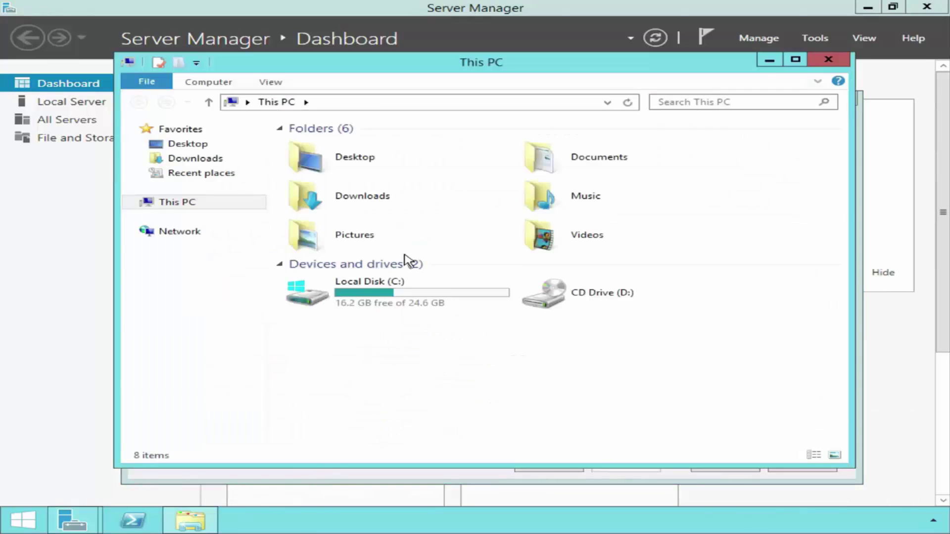
click(450, 106)
text(\\)
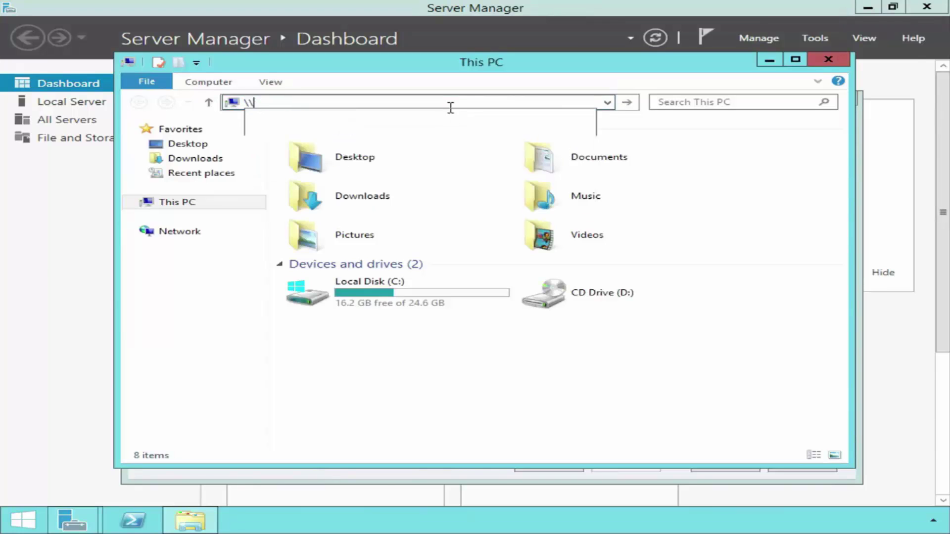
text(fileserver\exports)
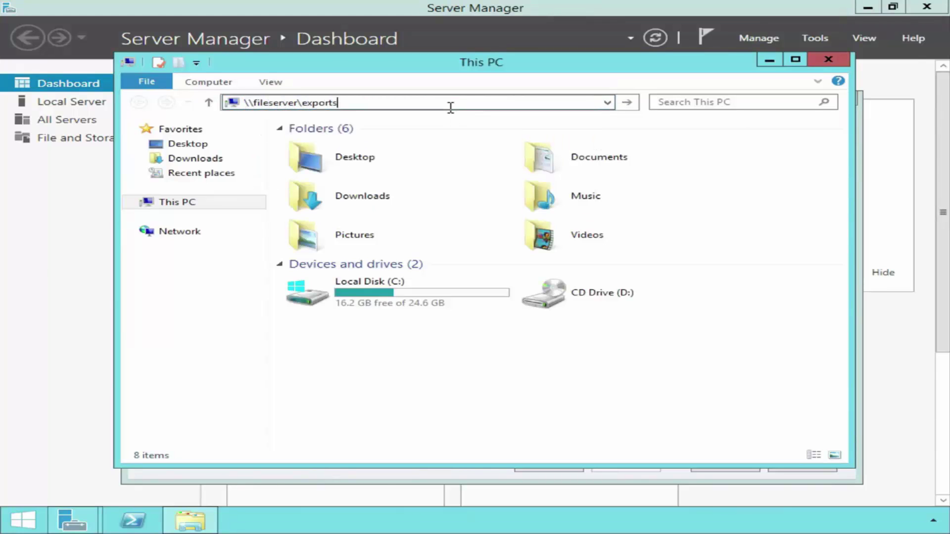
key(Return)
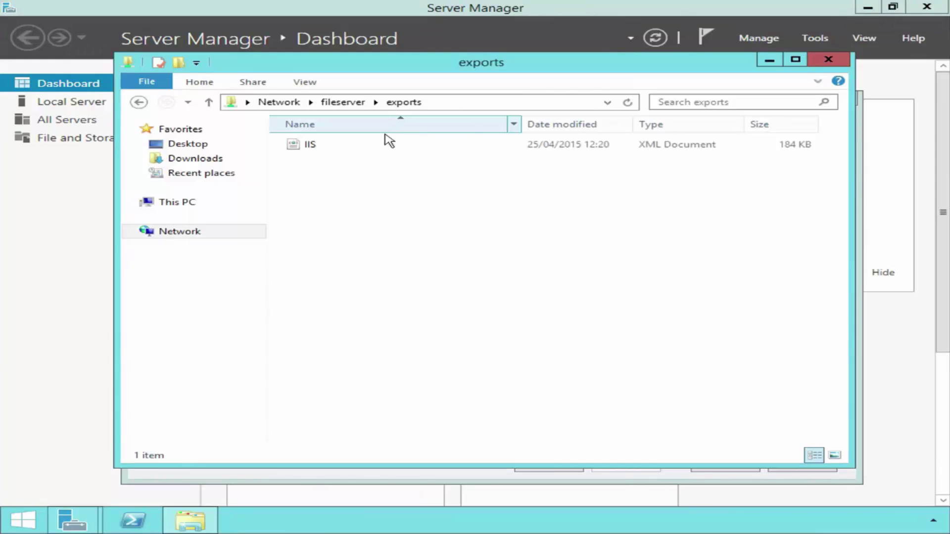
Open the exported IIS XML file for editing to examine its contents, and close it and the share window
click(342, 149)
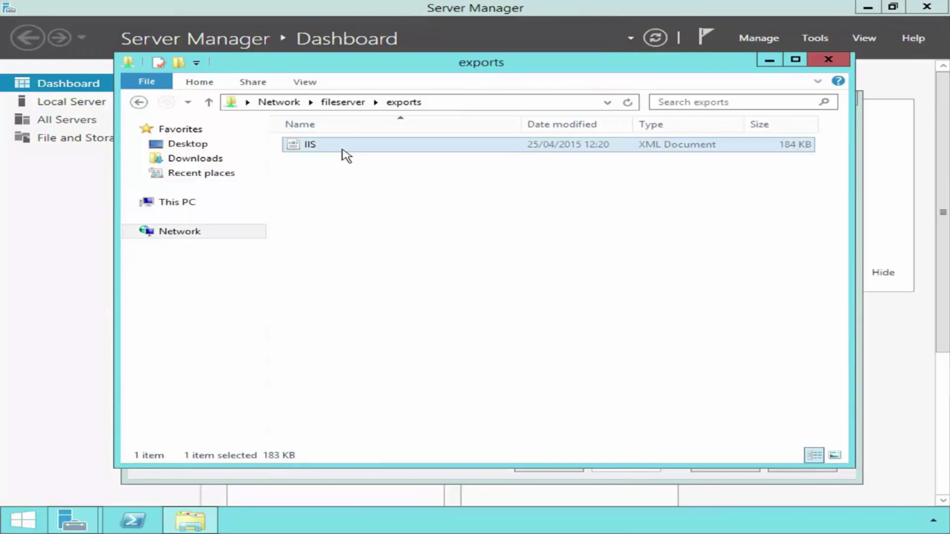
right_click(342, 149)
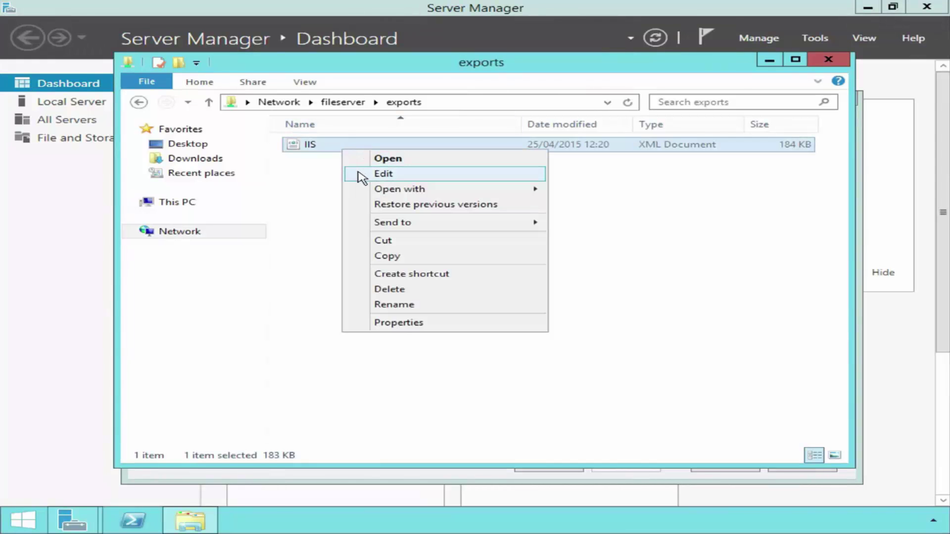
click(360, 174)
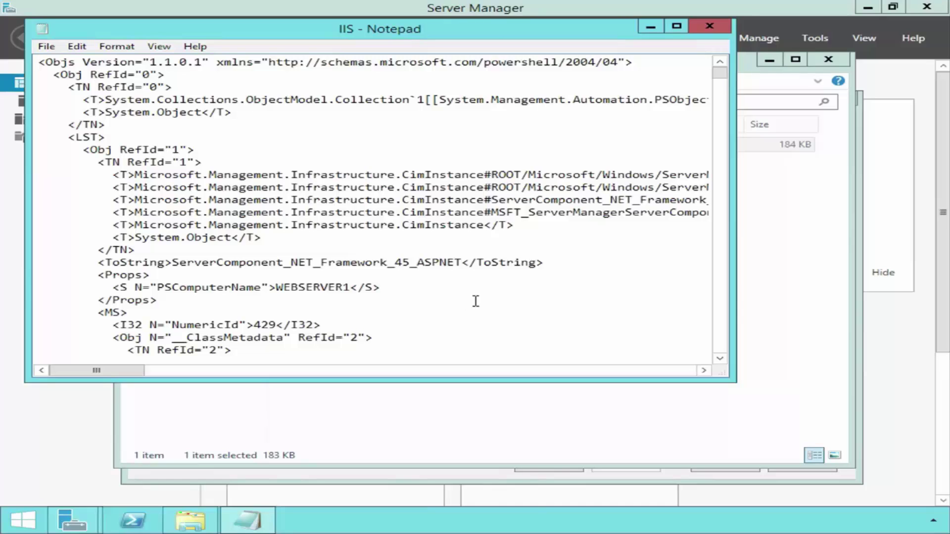
click(709, 25)
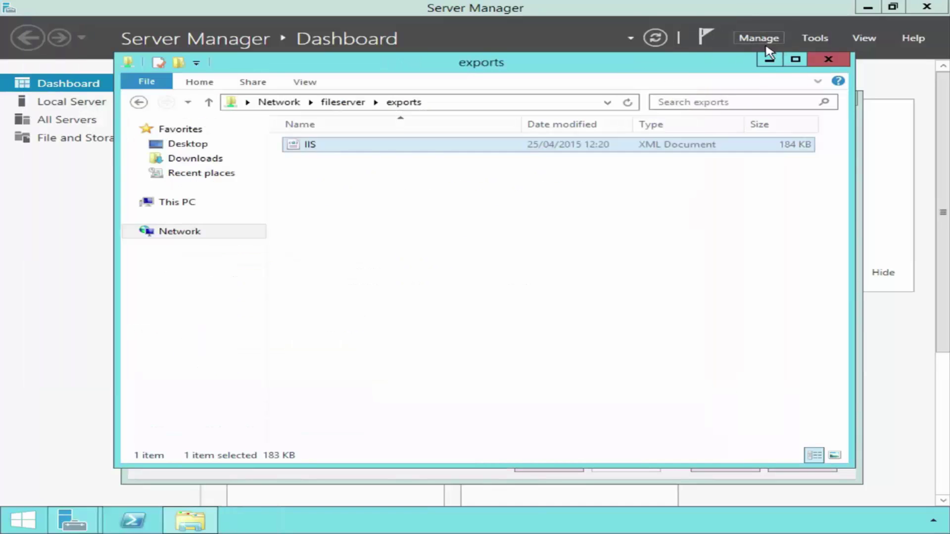
click(831, 60)
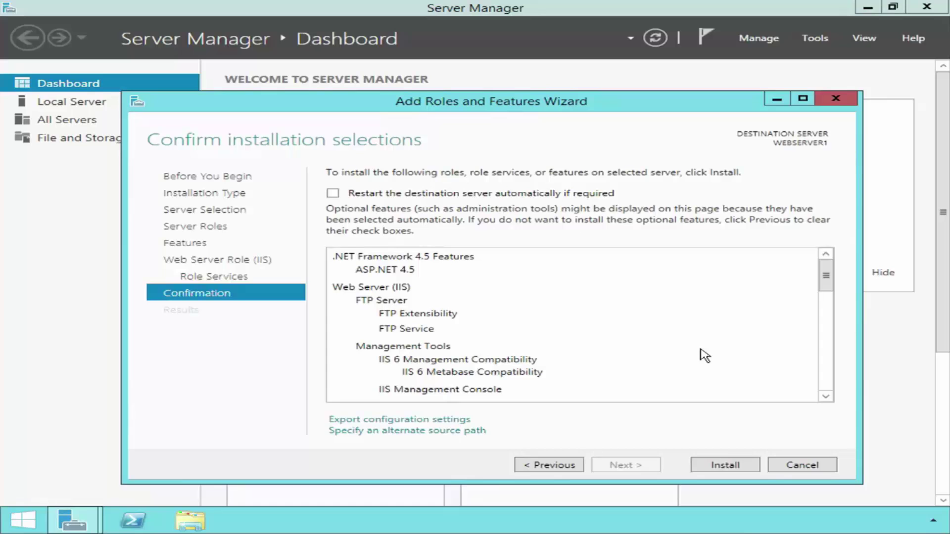
Start installing the selected Web Server (IIS) role, role services and features on WEBSERVER1
click(701, 465)
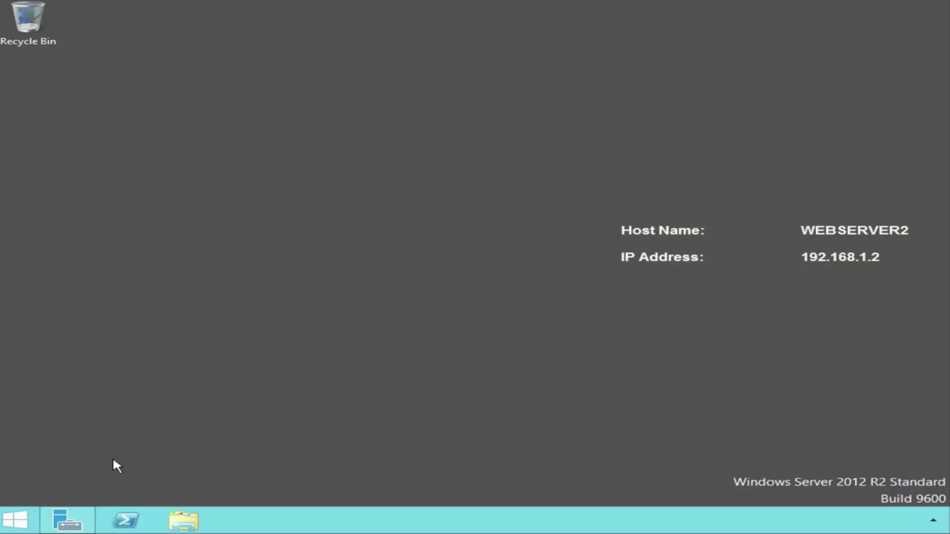
Check in Server Manager on WEBSERVER2 which roles are installed, and close it
click(68, 520)
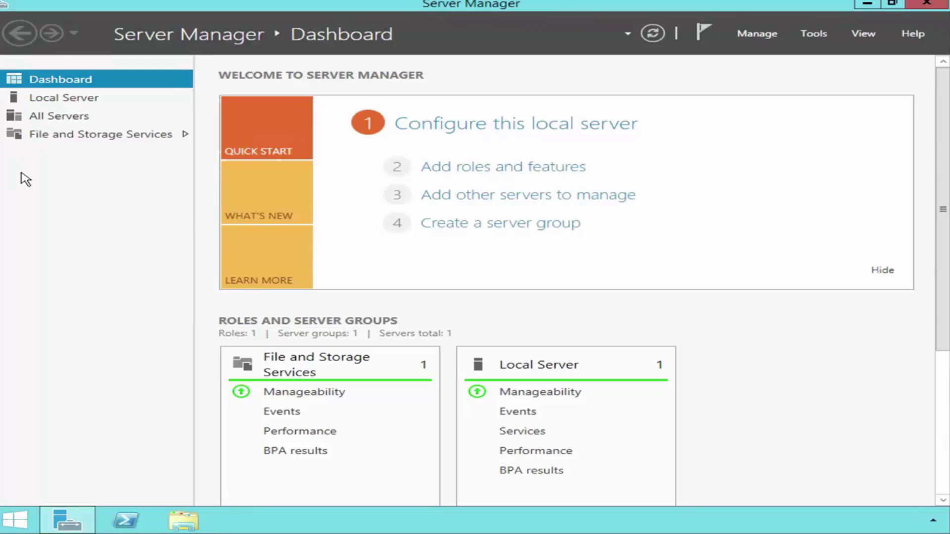
click(926, 4)
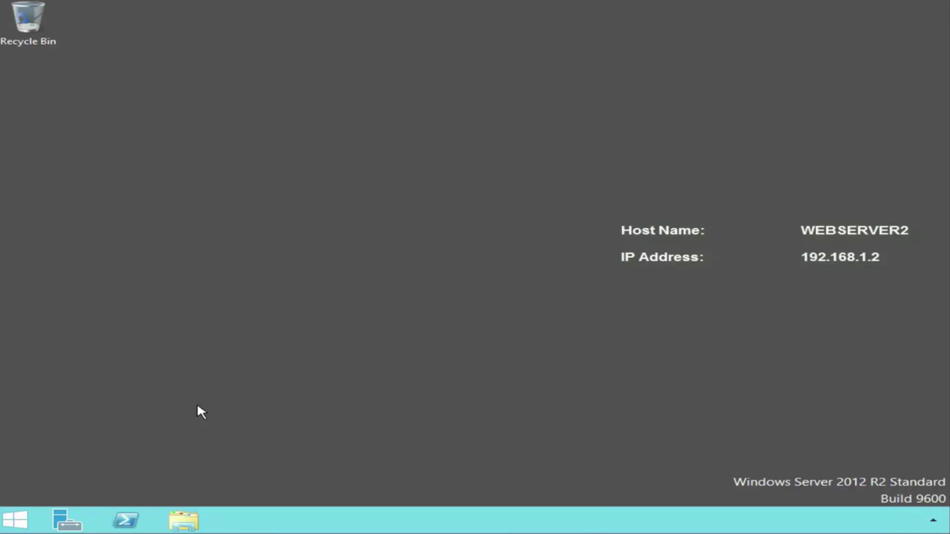
Switch to Windows PowerShell on WEBSERVER2, run Install-WindowsFeature -ConfigurationFilePath "\\FileServer\Exports\IIS.XML", and close the console
click(131, 520)
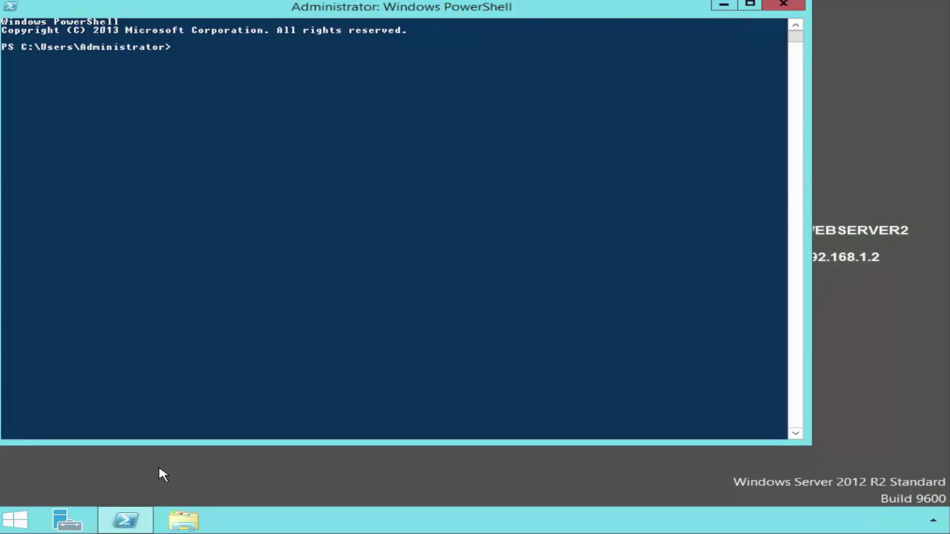
text(Install-WindowsFeature)
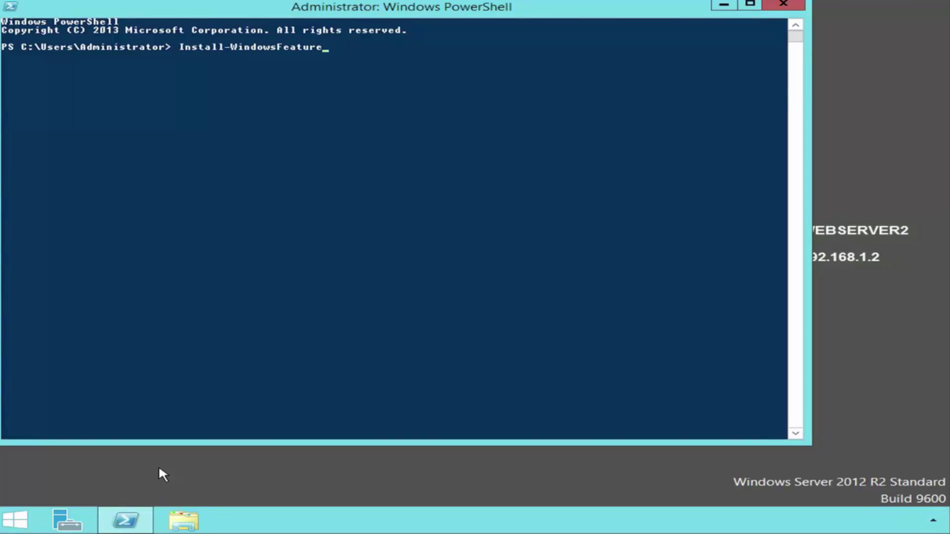
text( -ConfigurationFilePath)
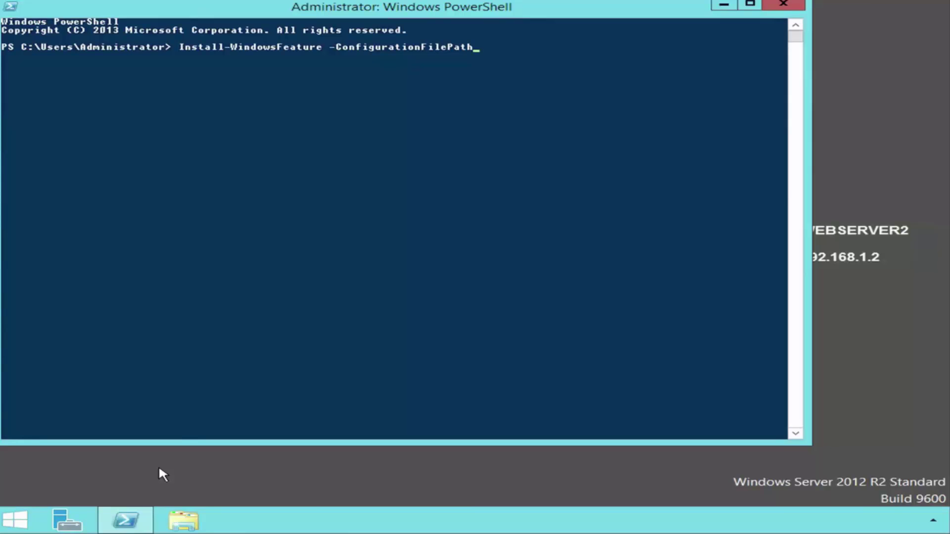
text("\\FileServer\Exports)
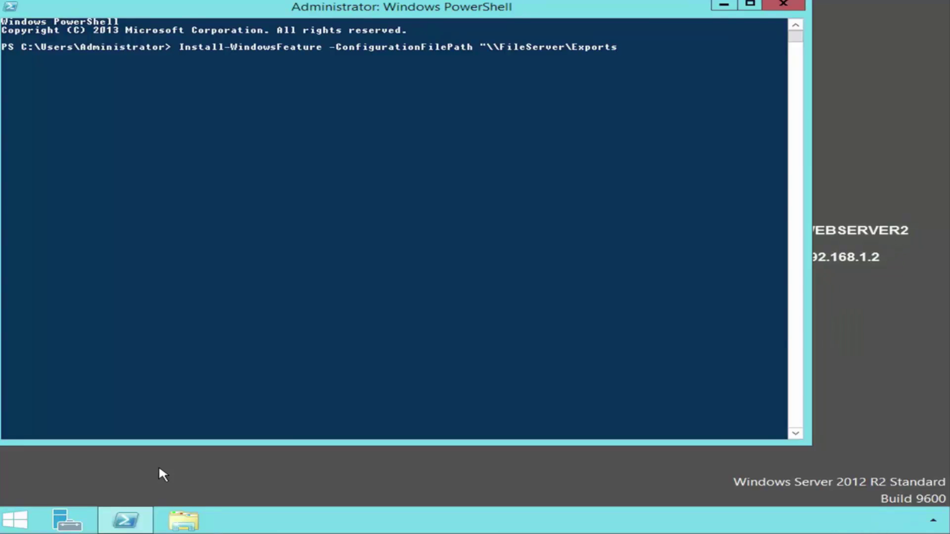
text(\IIS.XML")
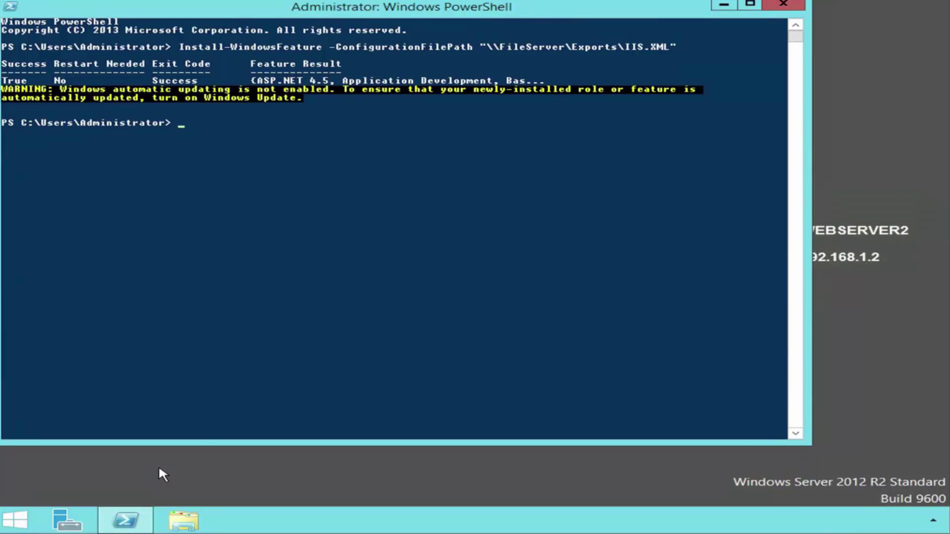
click(783, 5)
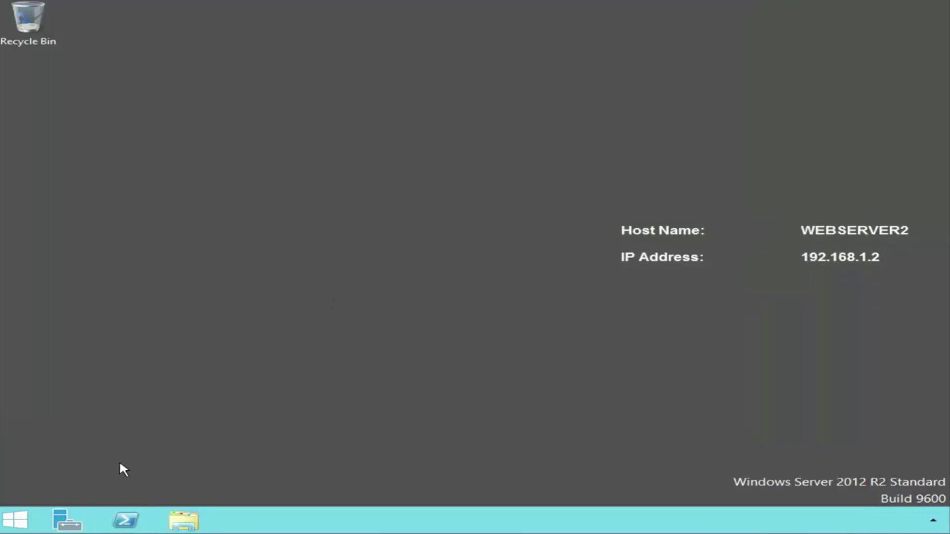